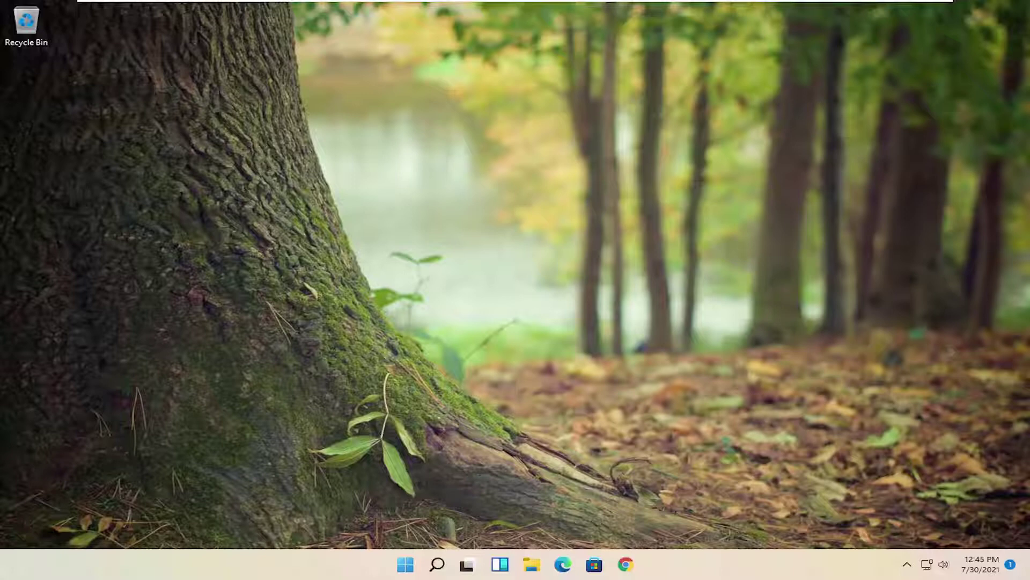
- Search 'regedit' in Start and run Registry Editor as administrator, approving the UAC prompt
{"action": "left_click", "coordinate": [401, 566]}
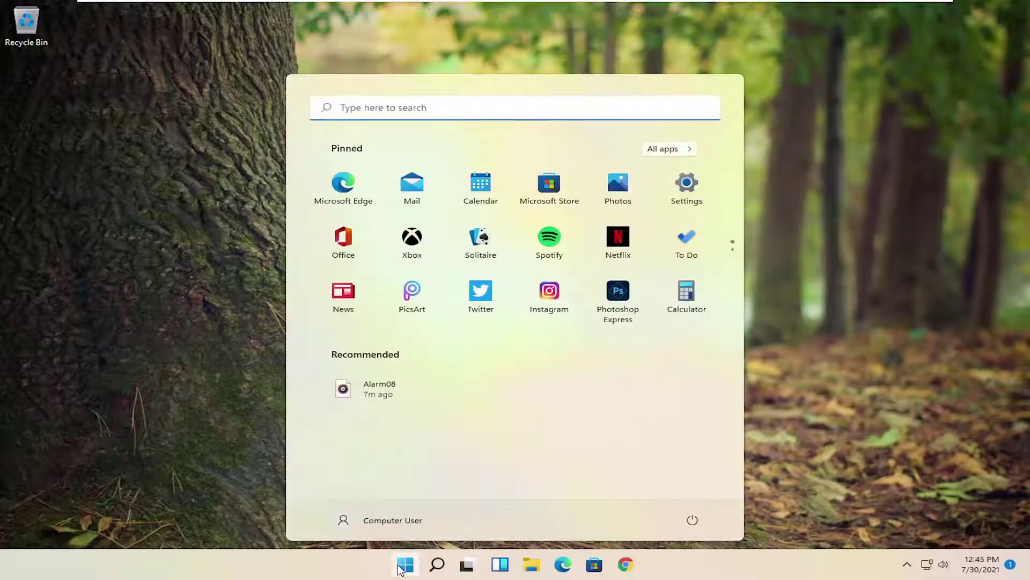
{"action": "type", "text": "regedit"}
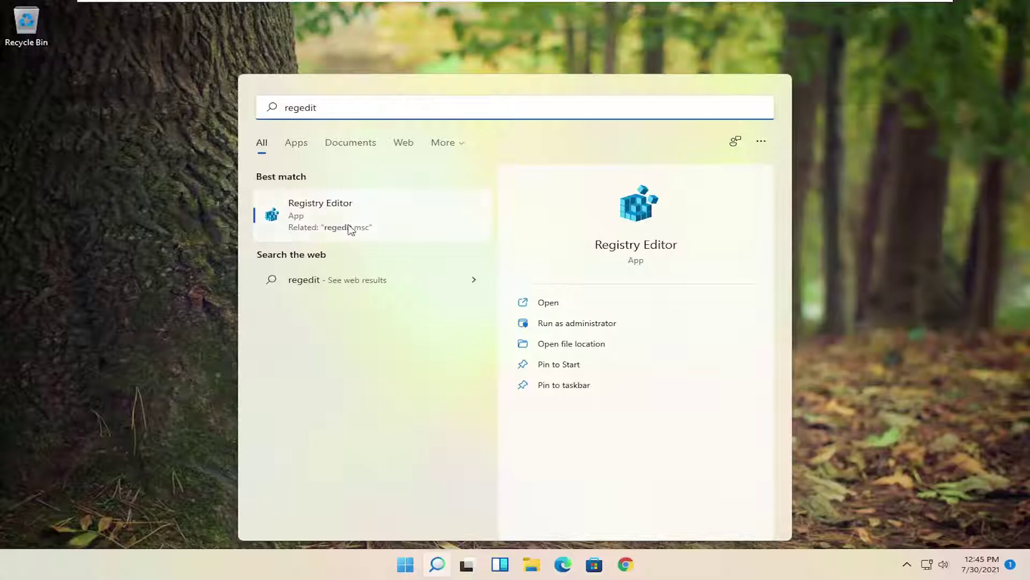
{"action": "right_click", "coordinate": [324, 217]}
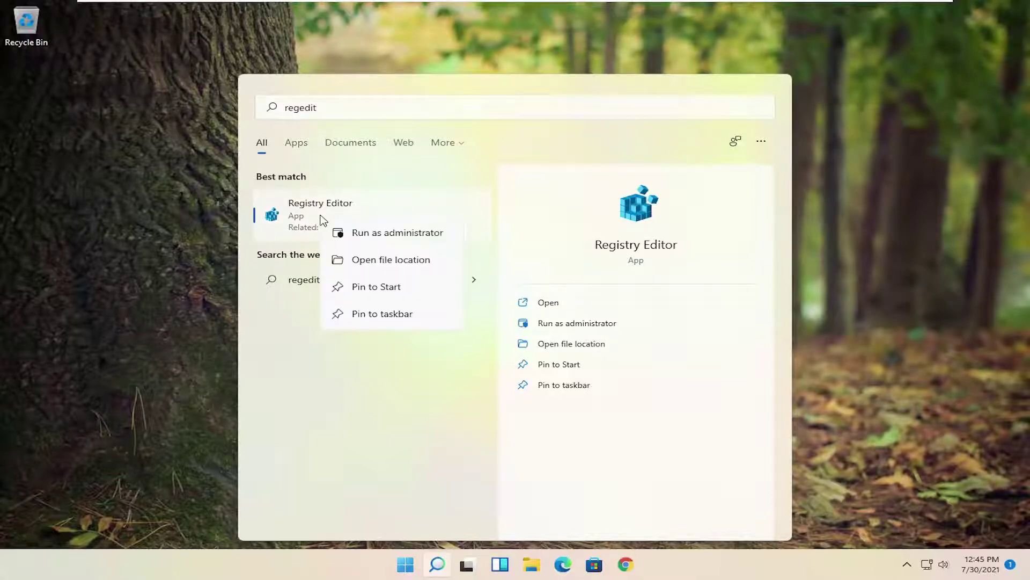
{"action": "left_click", "coordinate": [357, 232]}
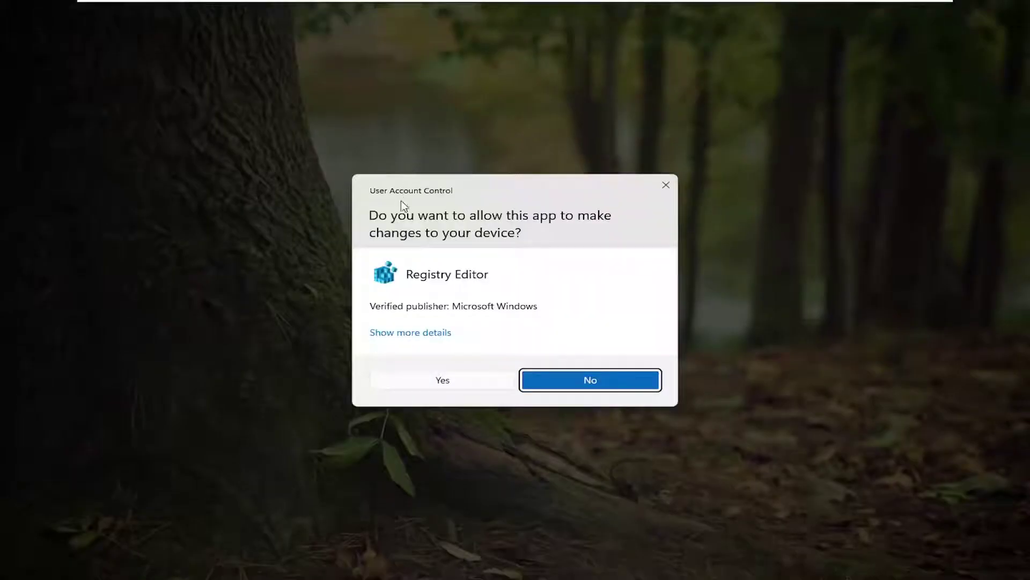
{"action": "left_click", "coordinate": [435, 382]}
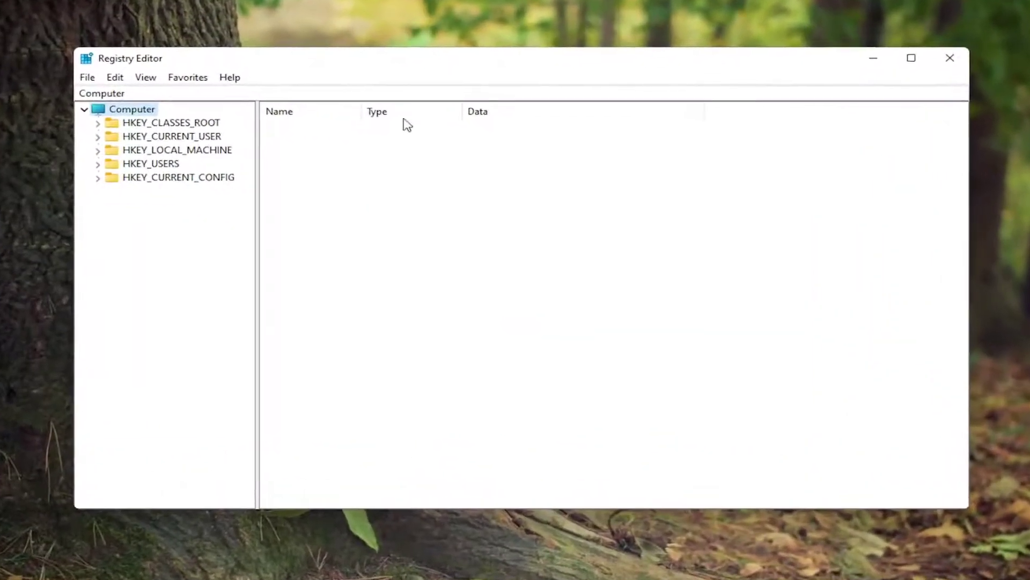
- Expand HKEY_LOCAL_MACHINE > SYSTEM > CurrentControlSet > Control > Class, widening the key tree pane
{"action": "double_click", "coordinate": [180, 151]}
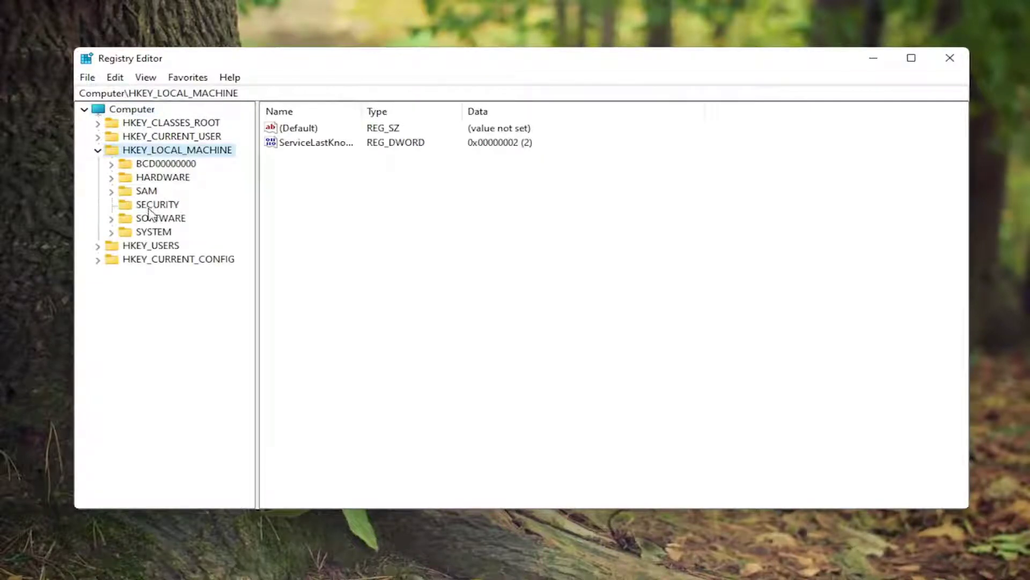
{"action": "double_click", "coordinate": [146, 234]}
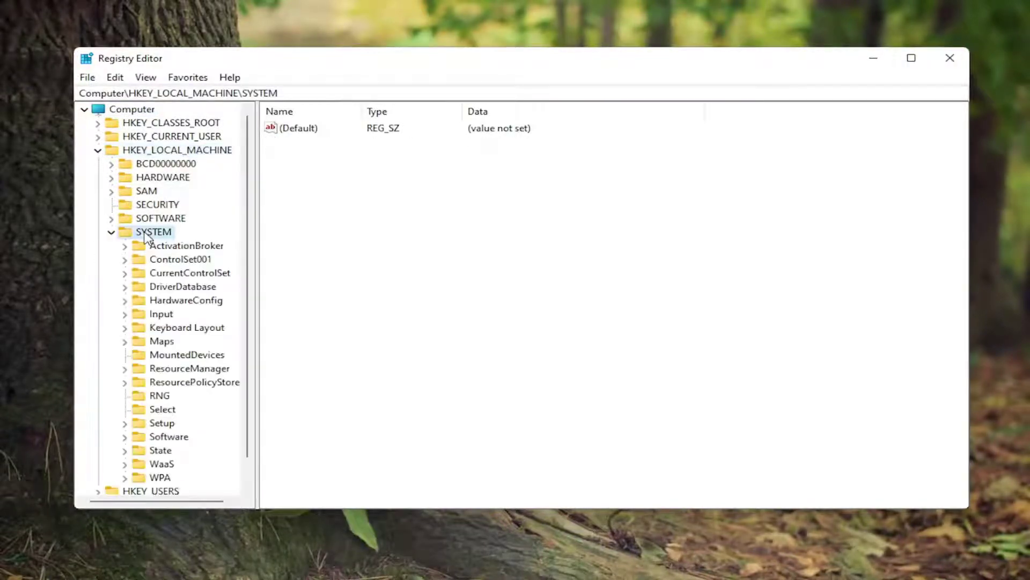
{"action": "double_click", "coordinate": [185, 273]}
{"action": "left_click_drag", "start_coordinate": [257, 261], "coordinate": [287, 271]}
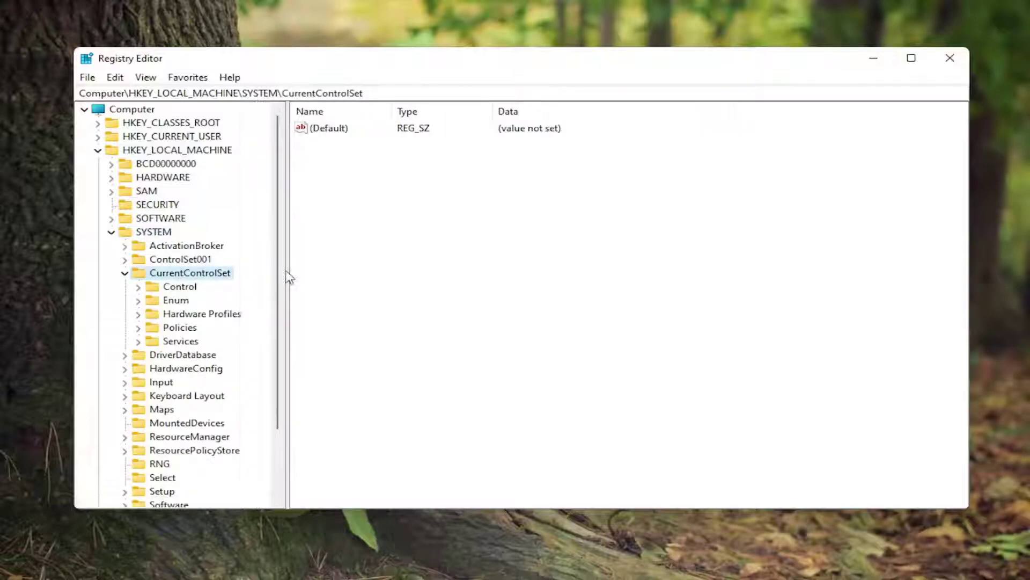
{"action": "double_click", "coordinate": [179, 286]}
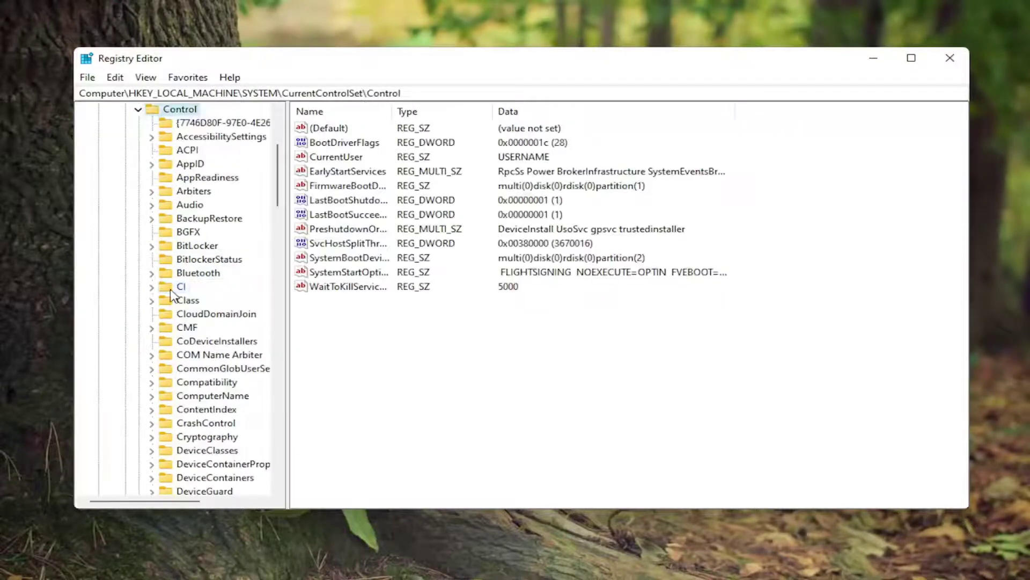
{"action": "left_click", "coordinate": [172, 289]}
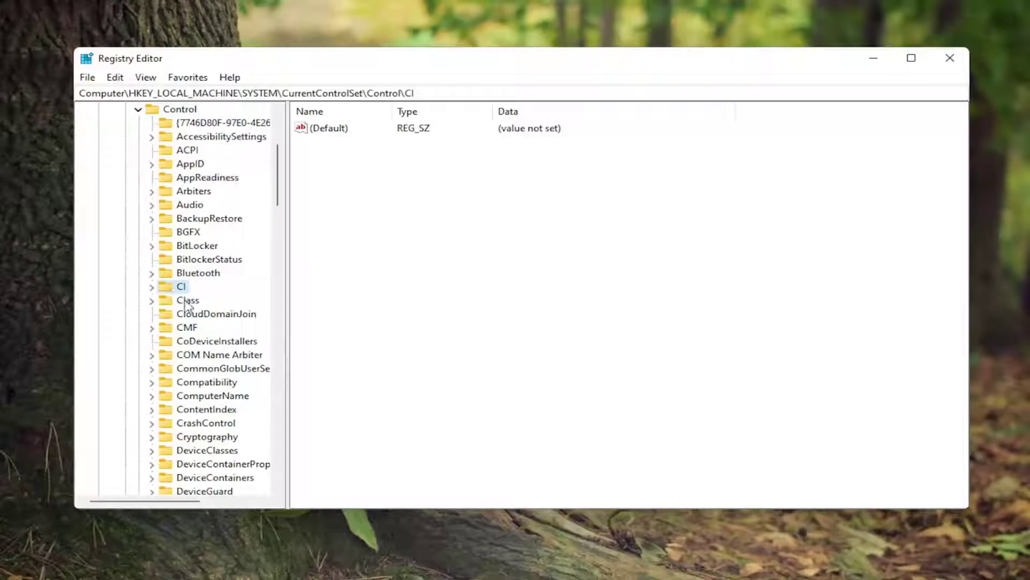
{"action": "left_click", "coordinate": [185, 301]}
{"action": "double_click", "coordinate": [185, 302]}
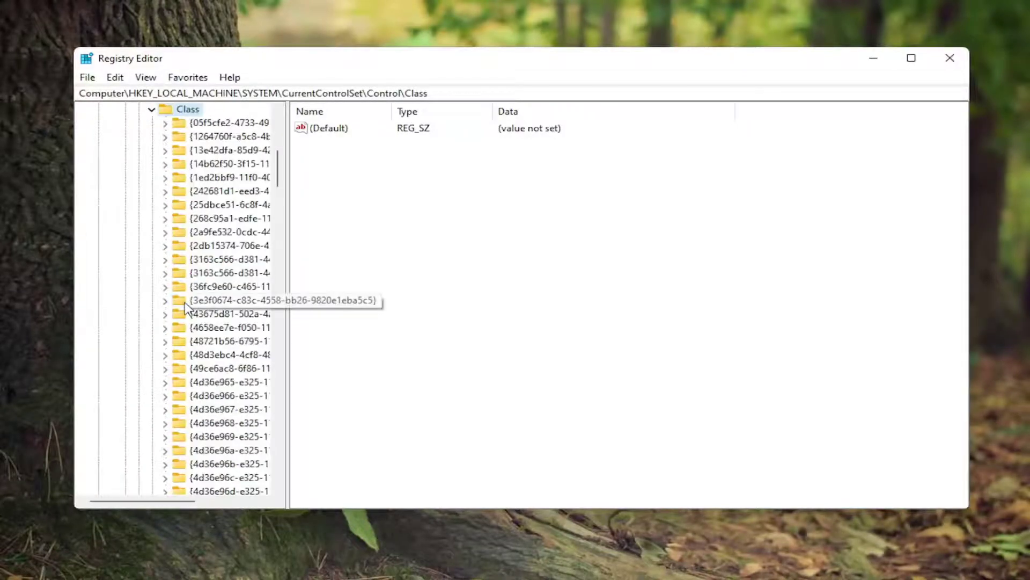
{"action": "left_click_drag", "start_coordinate": [287, 271], "coordinate": [341, 272]}
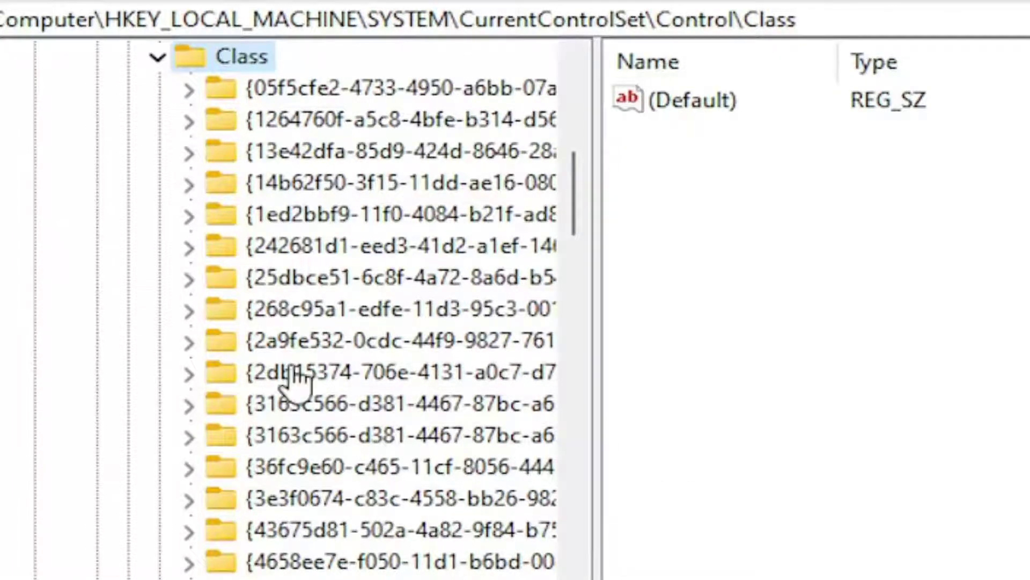
{"action": "left_click", "coordinate": [264, 471]}
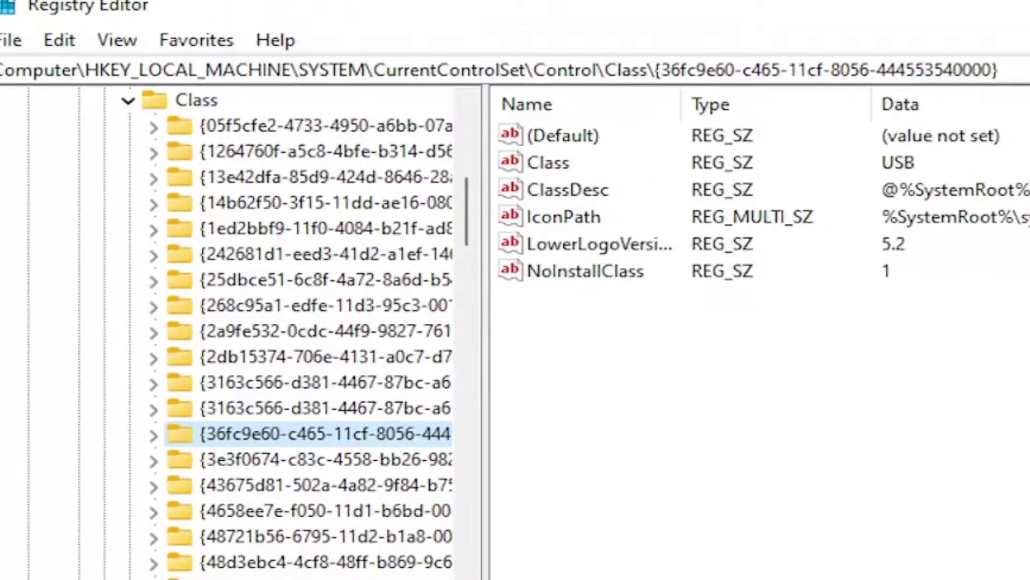
- Widen the Name column and inspect the NoInstallClass value, leaving it unchanged
{"action": "left_click_drag", "start_coordinate": [683, 103], "coordinate": [767, 107]}
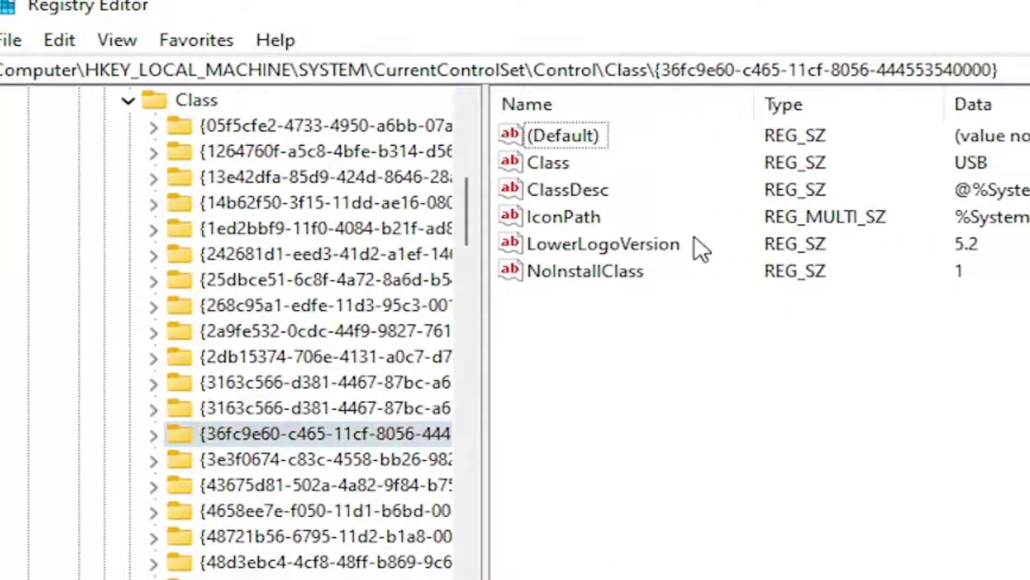
{"action": "right_click", "coordinate": [615, 273]}
{"action": "left_click", "coordinate": [603, 423]}
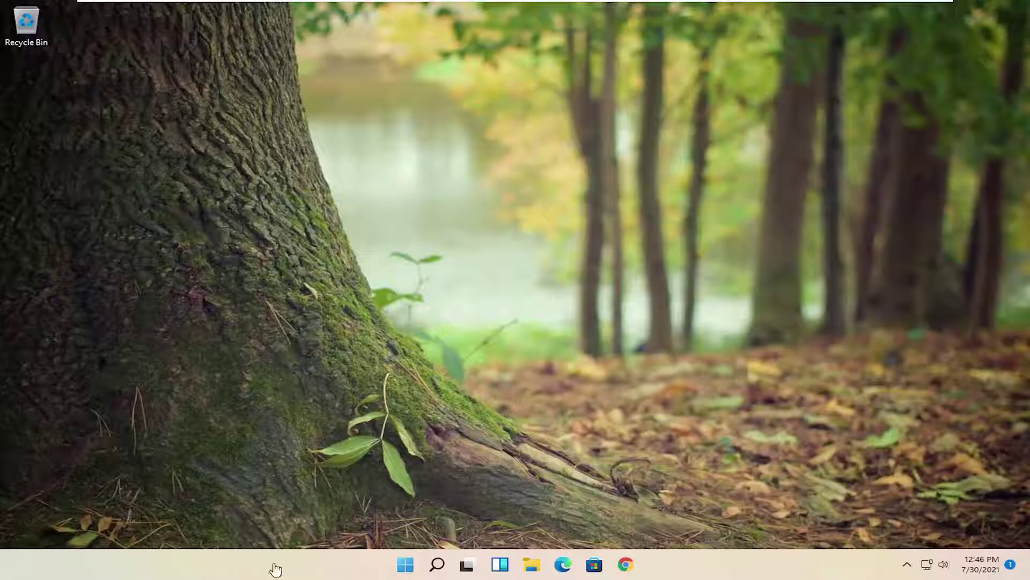
- Search 'cmd' in Start and run Command Prompt as administrator, approving the UAC prompt
{"action": "left_click", "coordinate": [405, 564]}
{"action": "left_click", "coordinate": [405, 564]}
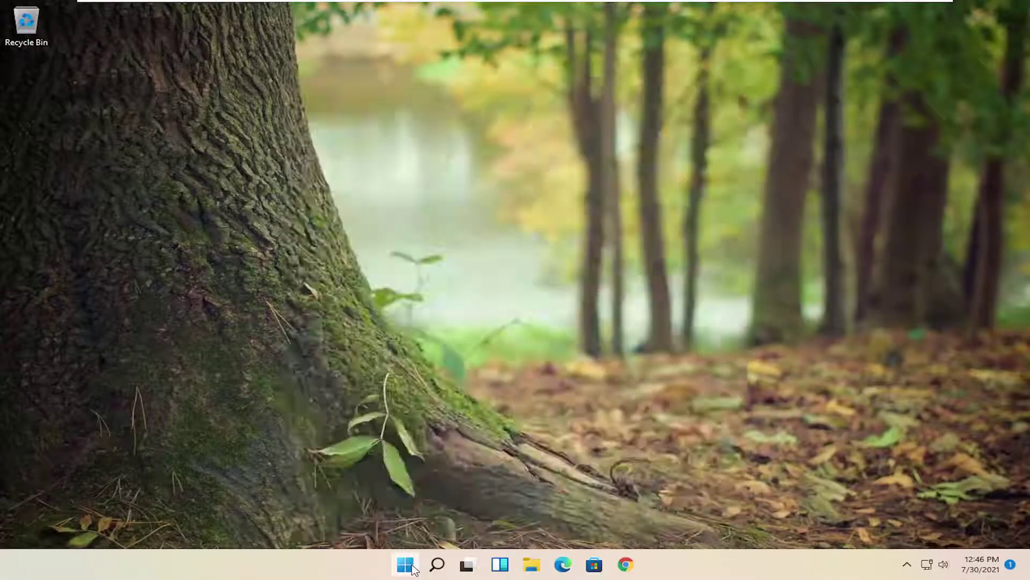
{"action": "left_click", "coordinate": [405, 564]}
{"action": "type", "text": "cmd"}
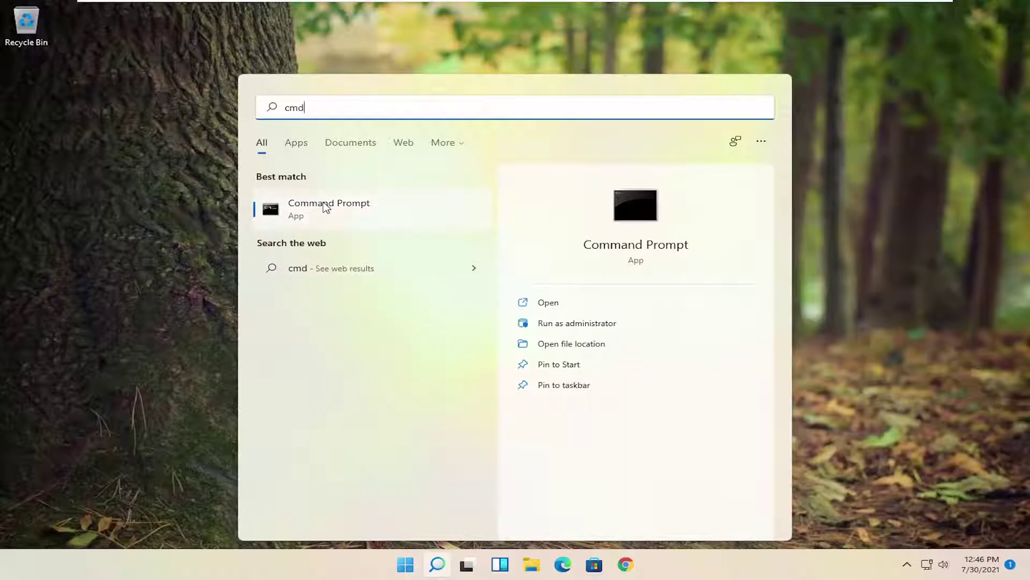
{"action": "right_click", "coordinate": [325, 208]}
{"action": "left_click", "coordinate": [368, 221]}
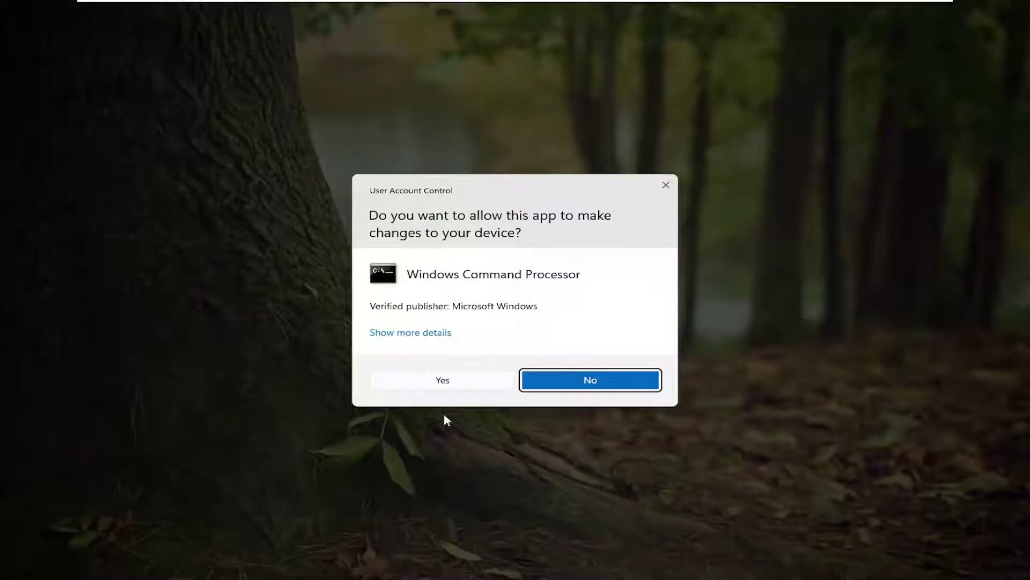
{"action": "left_click", "coordinate": [444, 381]}
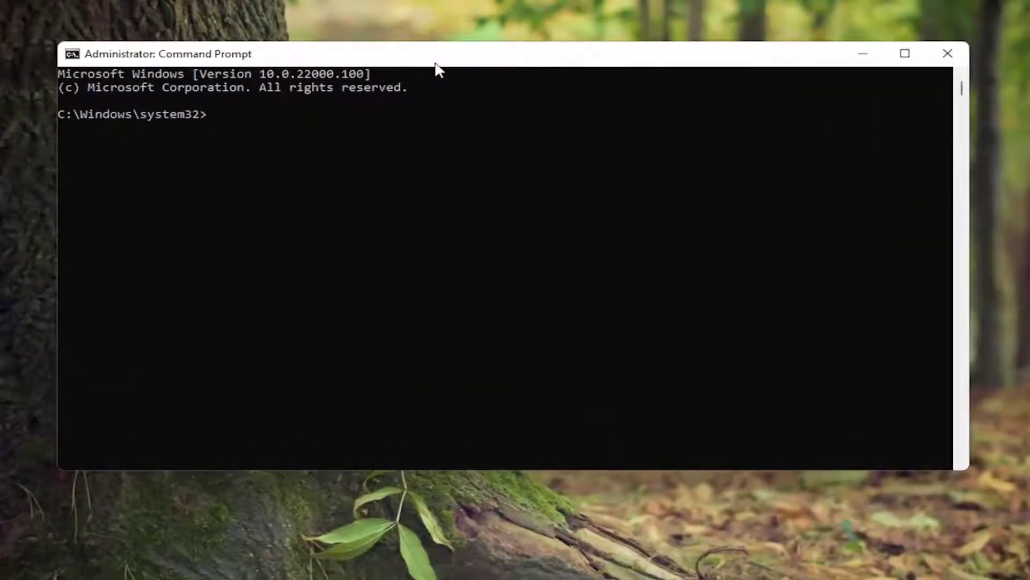
- Paste and run sfc/scannow, letting it finish with no integrity violations found
{"action": "right_click", "coordinate": [456, 55]}
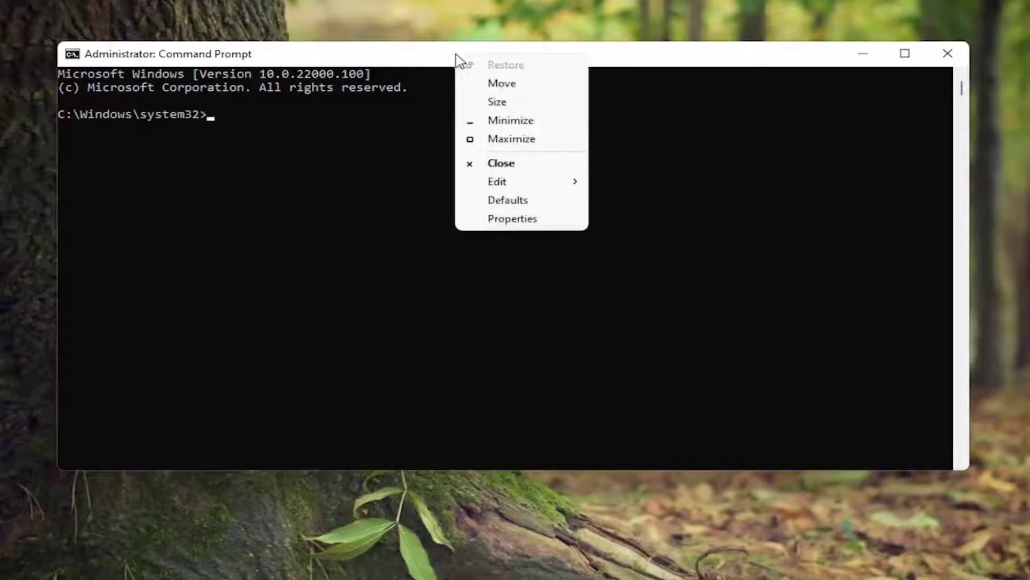
{"action": "mouse_move", "coordinate": [522, 184]}
{"action": "left_click", "coordinate": [629, 218]}
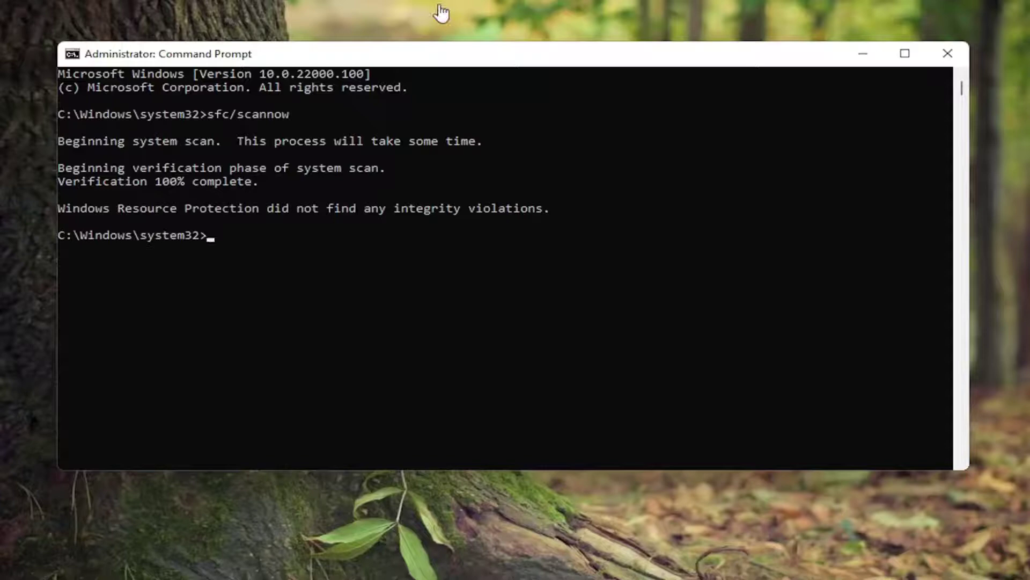
- Paste and run 'set loadoptions DDISABLE_INTEGRITY_CHECKS', which reports the variable is not defined
{"action": "right_click", "coordinate": [497, 63]}
{"action": "mouse_move", "coordinate": [574, 194]}
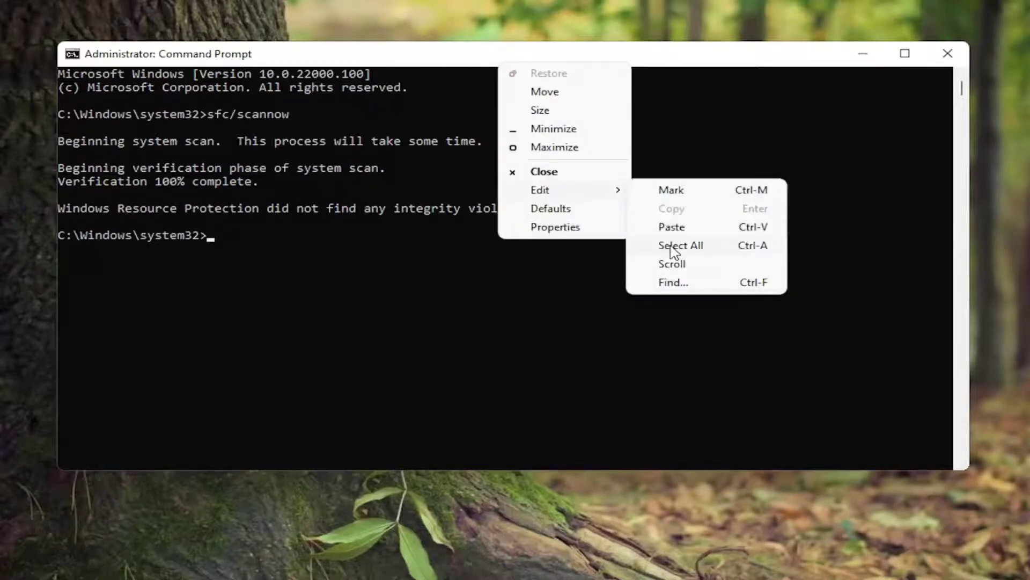
{"action": "left_click", "coordinate": [669, 226]}
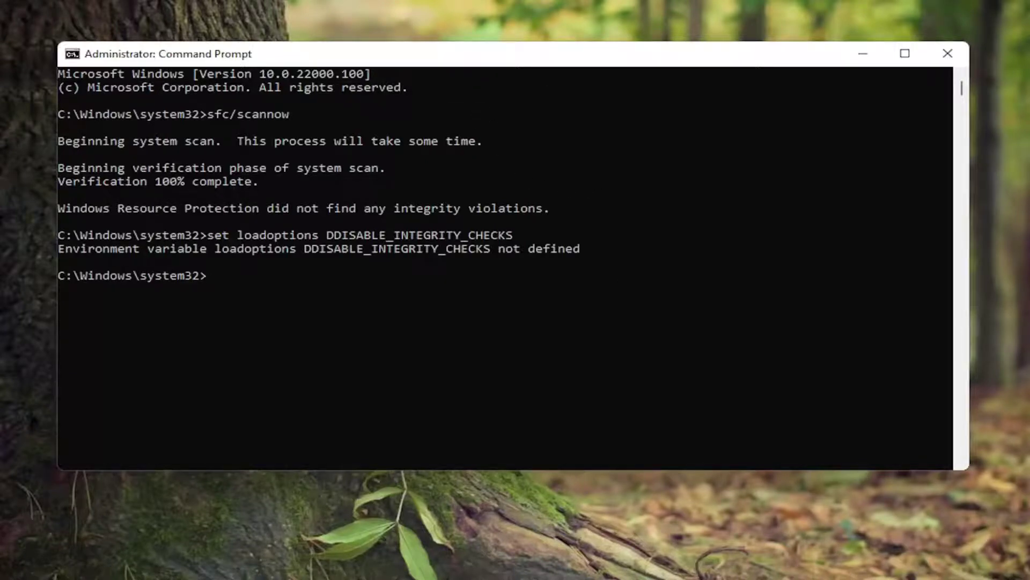
- Paste and run the bcdedit set loadoptions DISABLE_INTEGRITY_CHECKS command, then check its output
{"action": "right_click", "coordinate": [612, 59]}
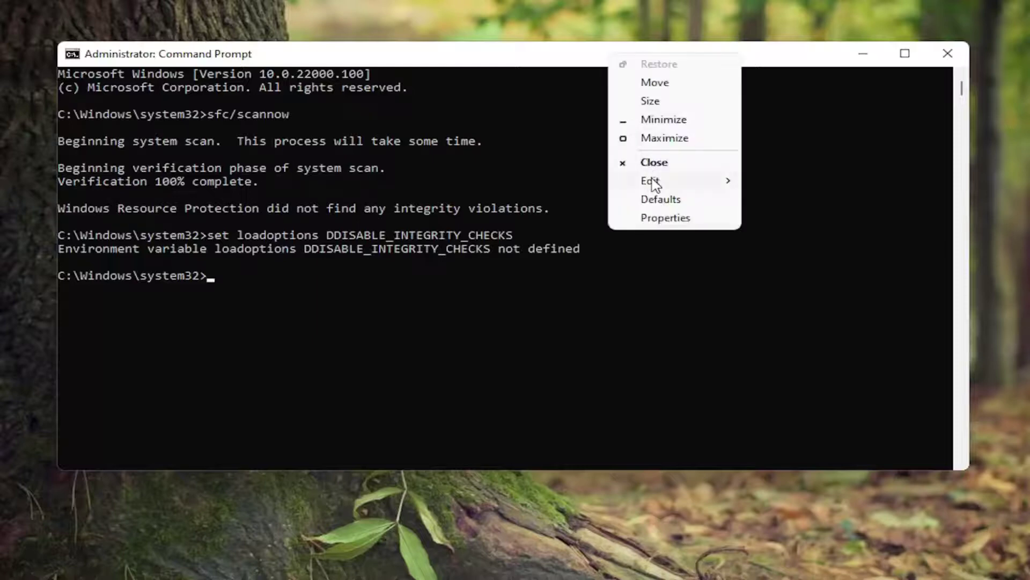
{"action": "mouse_move", "coordinate": [651, 186]}
{"action": "left_click", "coordinate": [781, 217]}
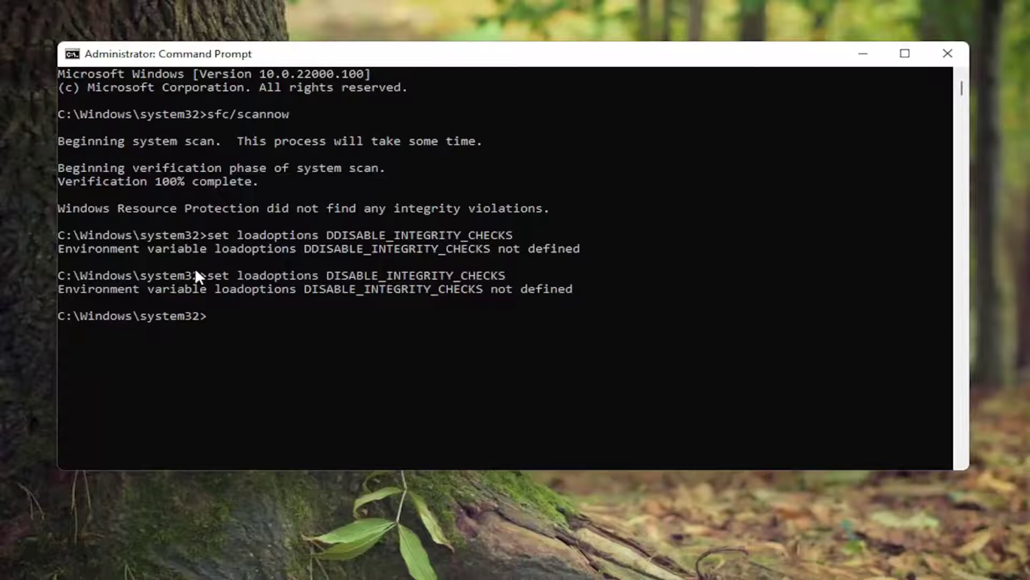
{"action": "scroll", "coordinate": [254, 231], "scroll_direction": "down", "scroll_amount": 3}
{"action": "scroll", "coordinate": [365, 161], "scroll_direction": "down", "scroll_amount": 2}
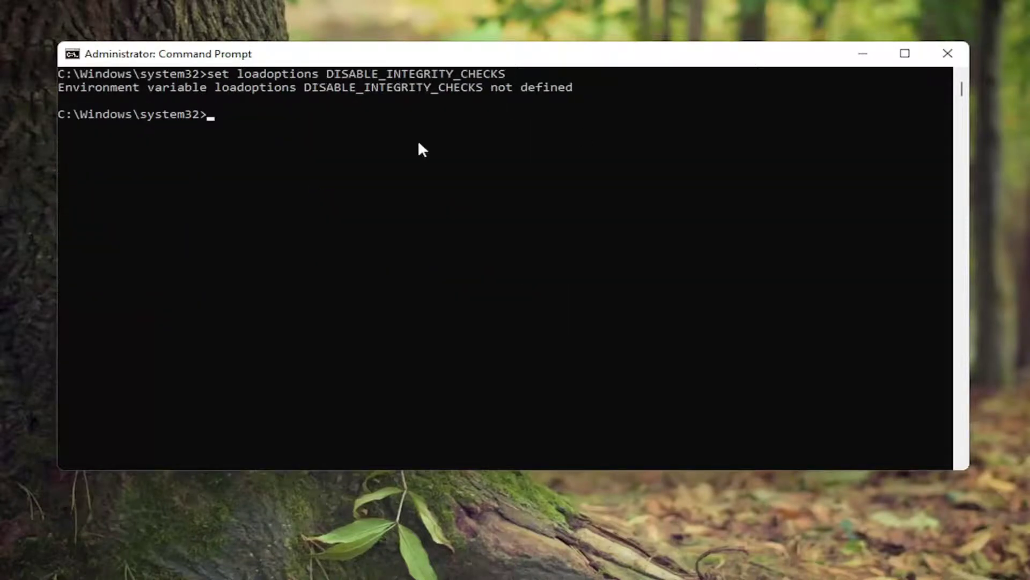
{"action": "scroll", "coordinate": [418, 161], "scroll_direction": "up", "scroll_amount": 2}
{"action": "scroll", "coordinate": [417, 184], "scroll_direction": "down", "scroll_amount": 1}
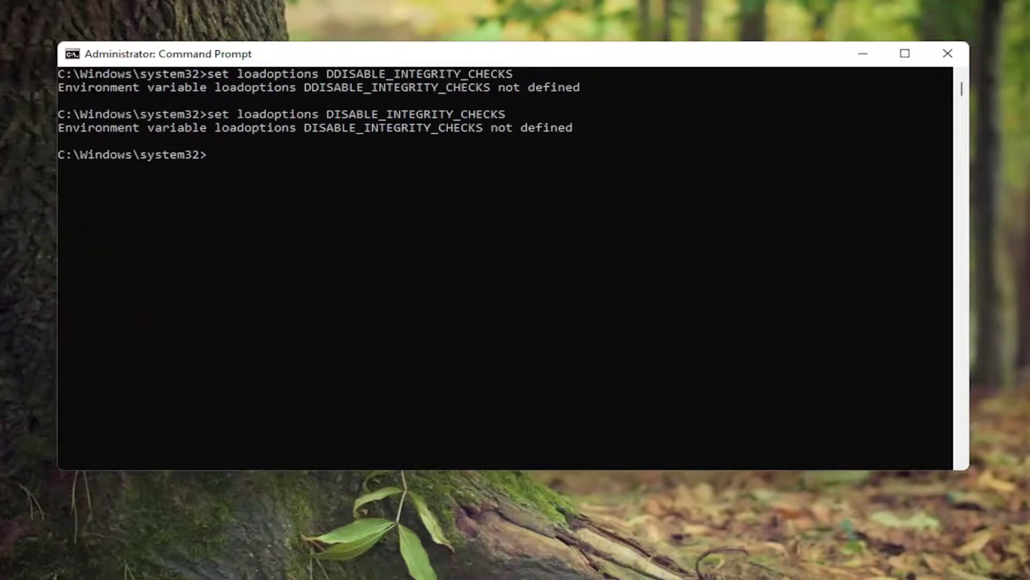
- Paste and run bcdedit -set TESTSIGNING ON
{"action": "right_click", "coordinate": [590, 64]}
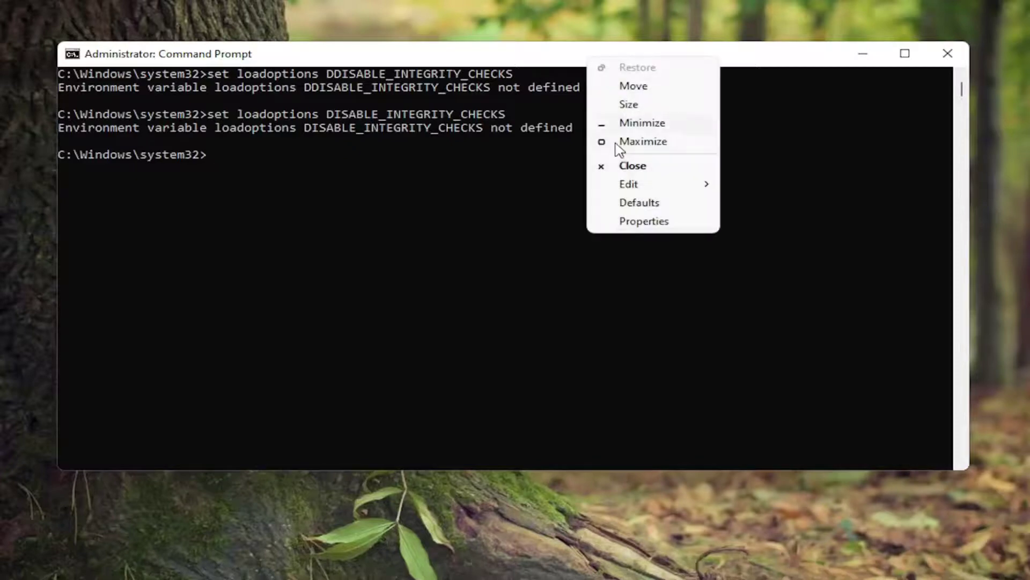
{"action": "mouse_move", "coordinate": [619, 185]}
{"action": "left_click", "coordinate": [750, 220]}
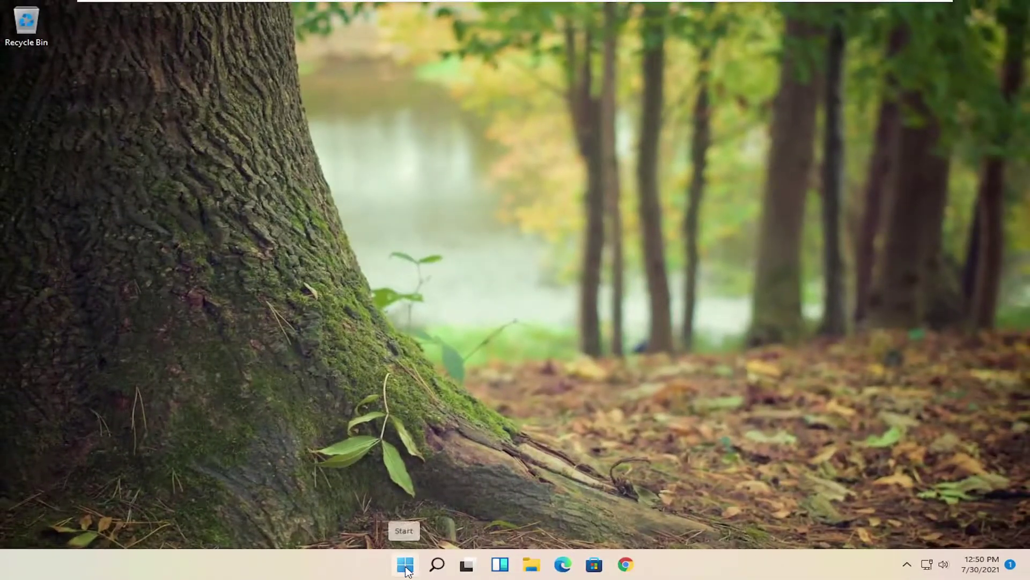
- Restart the PC from the Start menu's power options to boot into recovery
{"action": "left_click", "coordinate": [406, 570]}
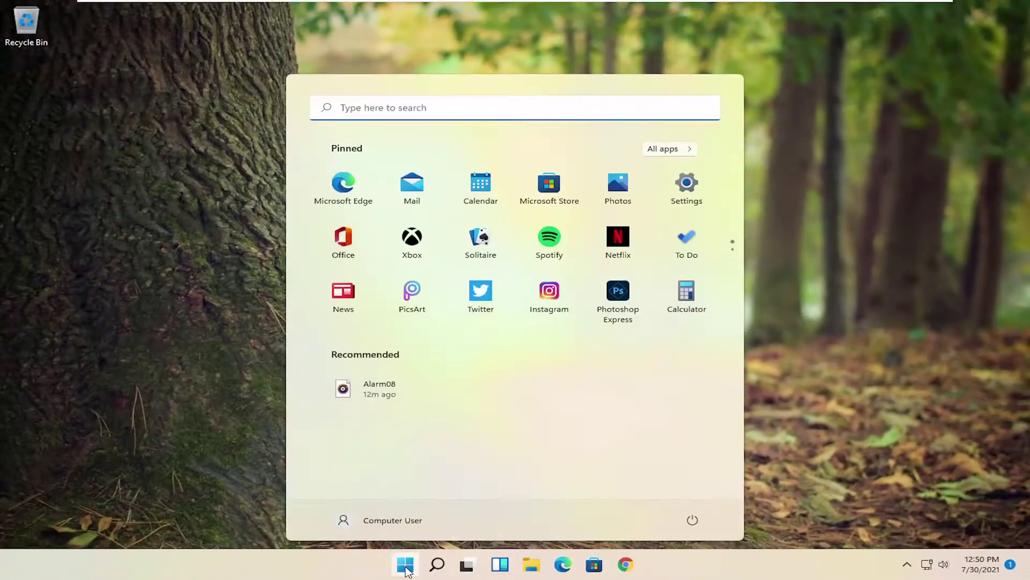
{"action": "left_click", "coordinate": [695, 522]}
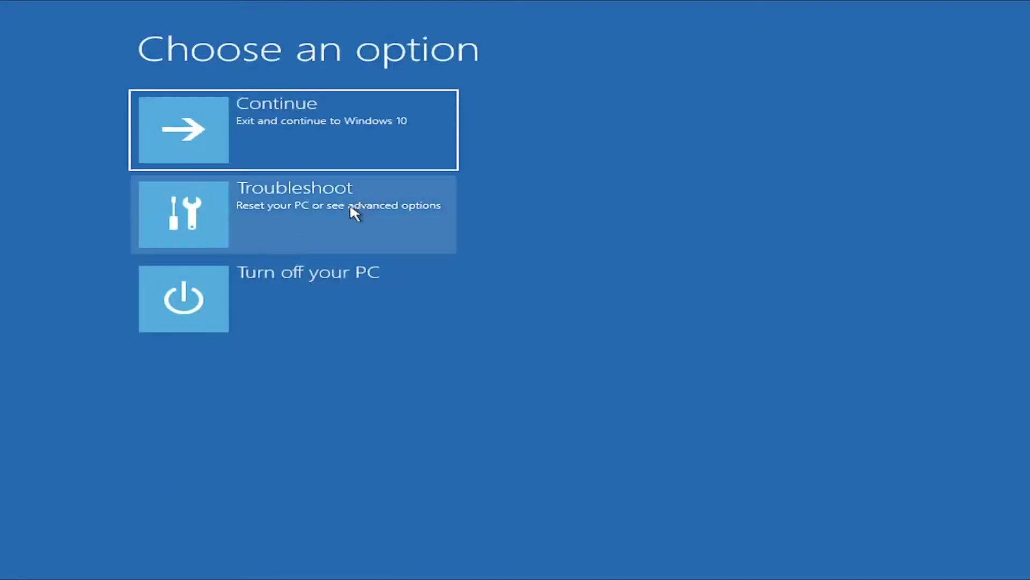
- Go through Troubleshoot and Advanced options to the Startup Settings screen
{"action": "left_click", "coordinate": [352, 208]}
{"action": "left_click", "coordinate": [254, 224]}
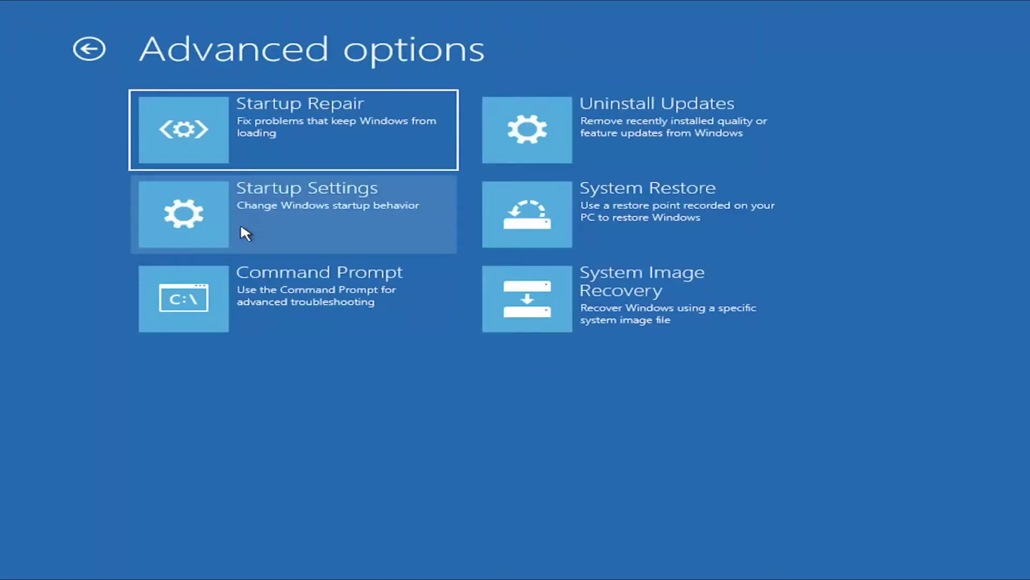
{"action": "left_click", "coordinate": [286, 212]}
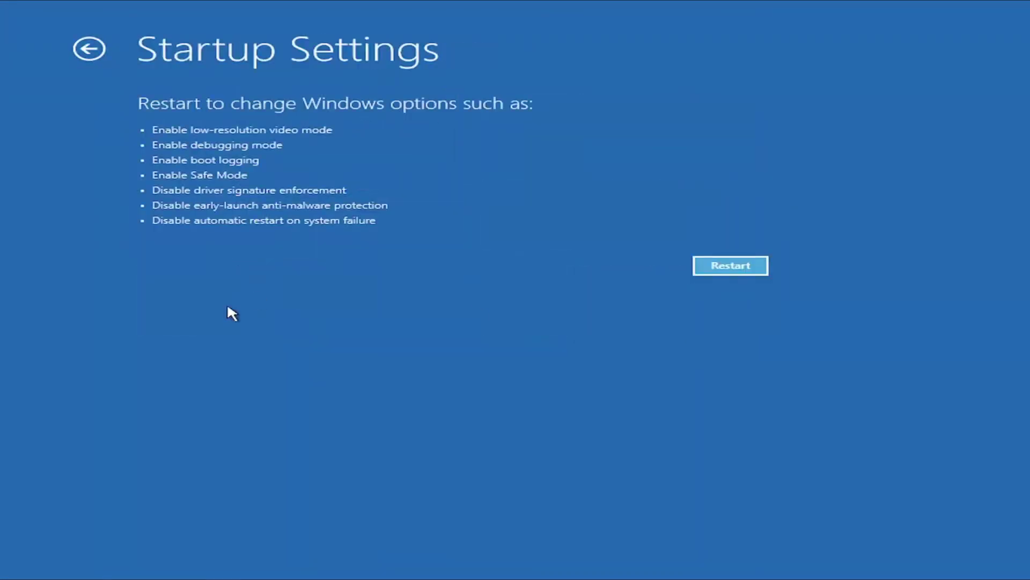